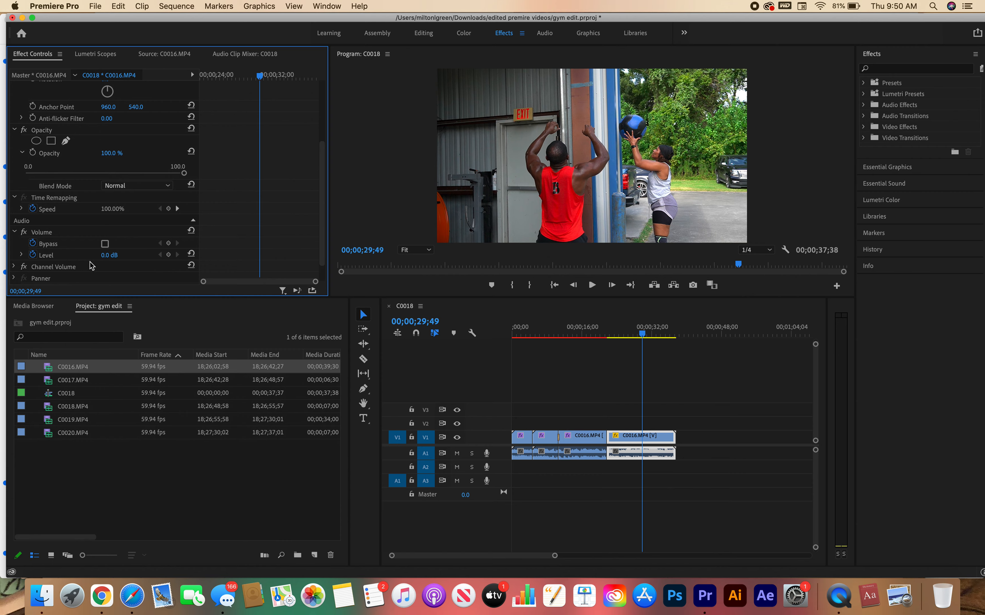
- Collapse the Volume, Opacity, Motion and Time Remapping settings of the selected C0016.MP4 clip
{"action": "left_click", "coordinate": [23, 255]}
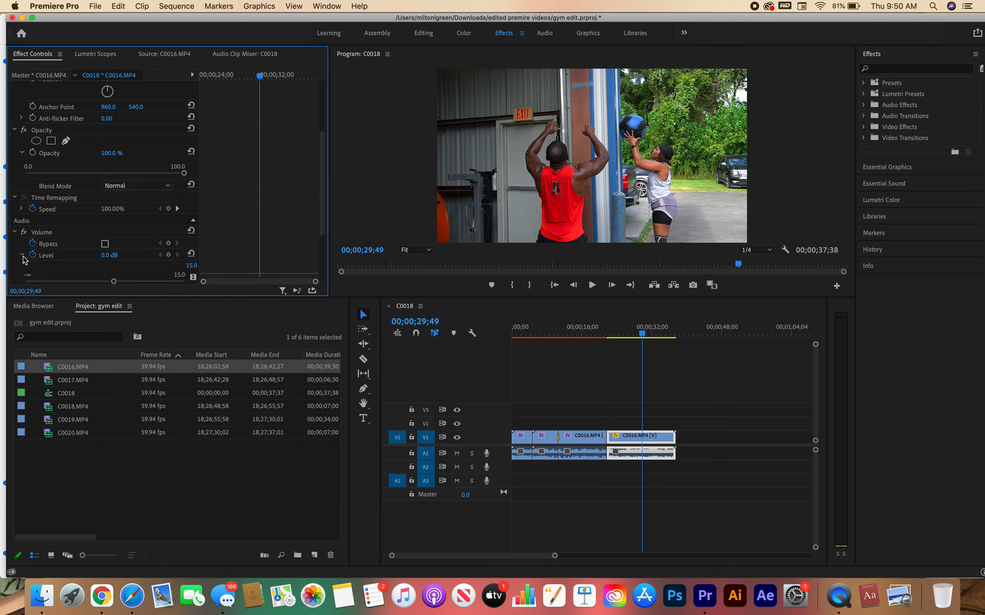
{"action": "left_click", "coordinate": [23, 257]}
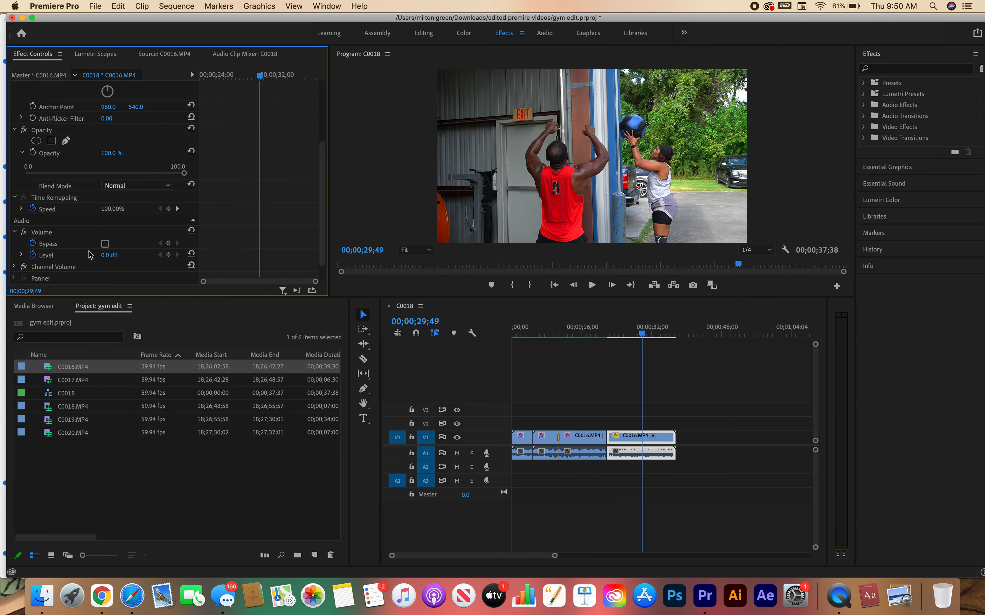
{"action": "left_click", "coordinate": [18, 233]}
{"action": "left_click", "coordinate": [16, 130]}
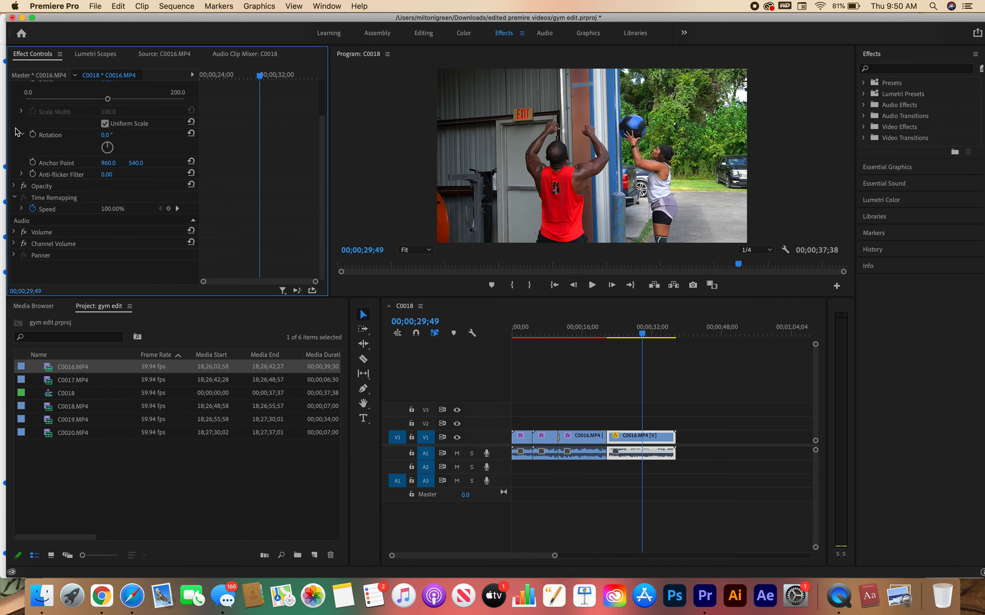
{"action": "scroll", "coordinate": [42, 157], "scroll_direction": "up", "scroll_amount": 2}
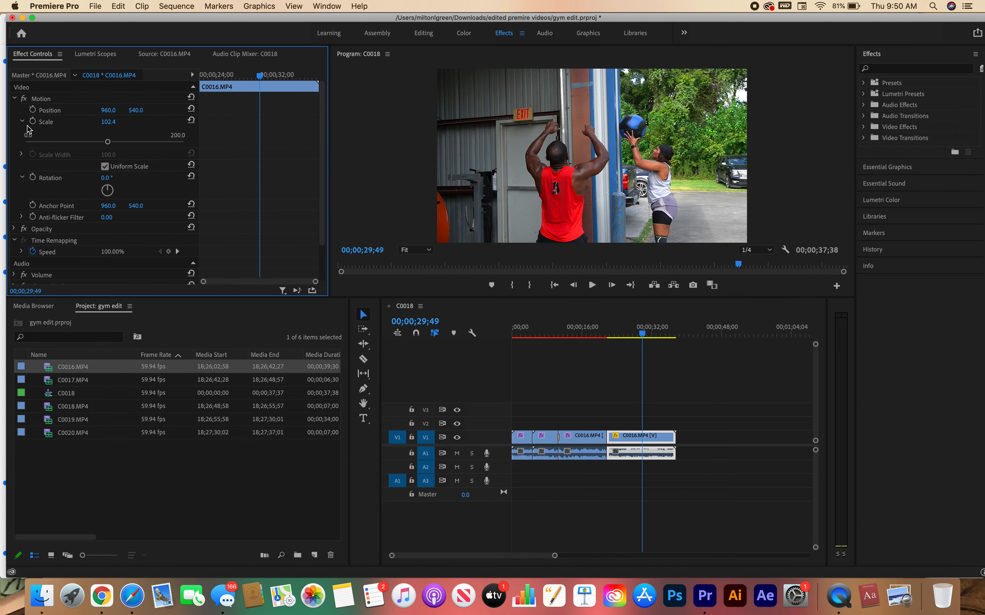
{"action": "left_click", "coordinate": [15, 99]}
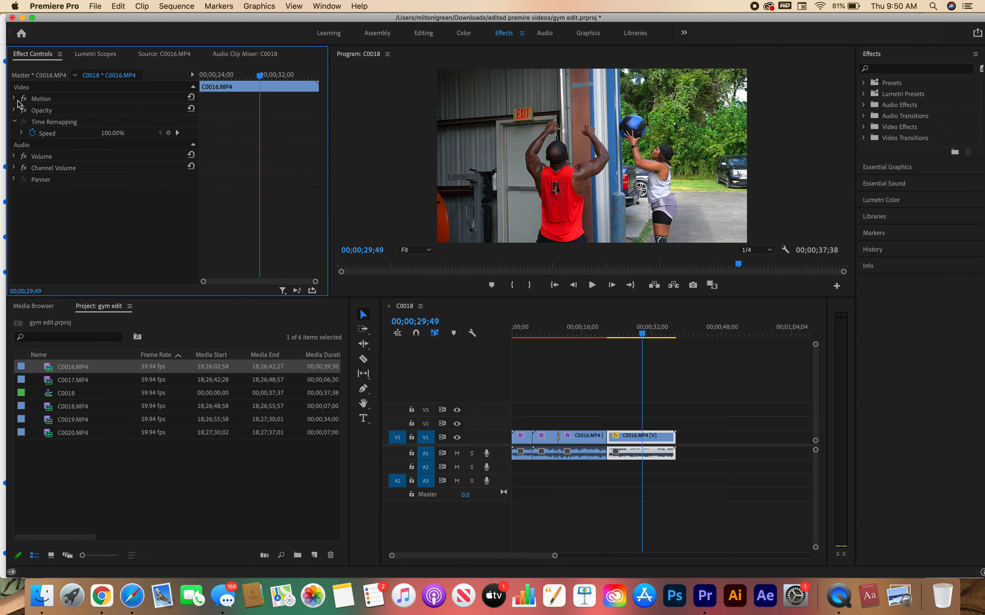
{"action": "left_click", "coordinate": [17, 121]}
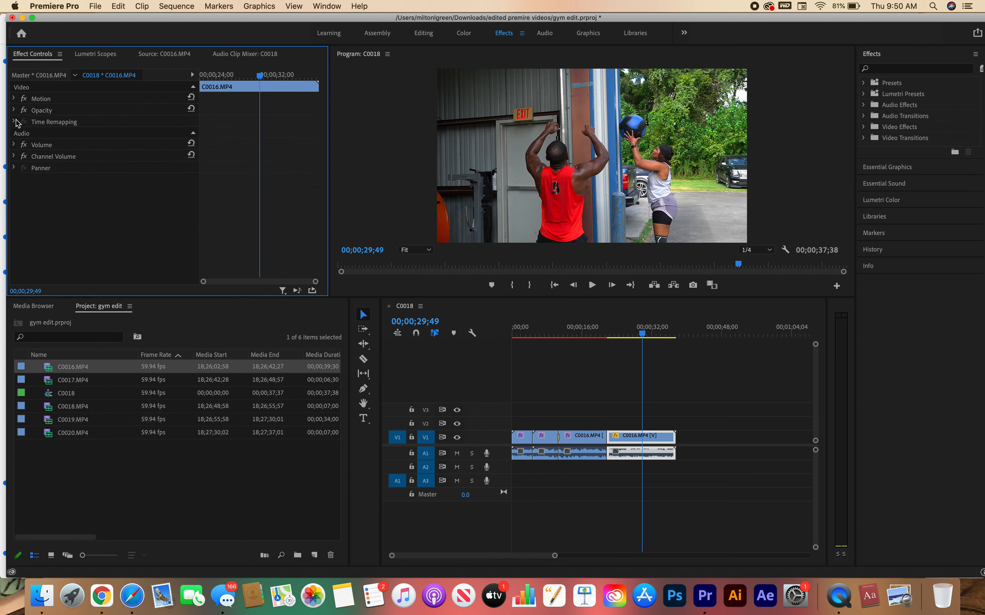
- Apply the Gaussian Blur video effect from Blur & Sharpen to the last C0016.MP4 clip in the timeline
{"action": "left_click", "coordinate": [864, 128]}
{"action": "left_click", "coordinate": [863, 128]}
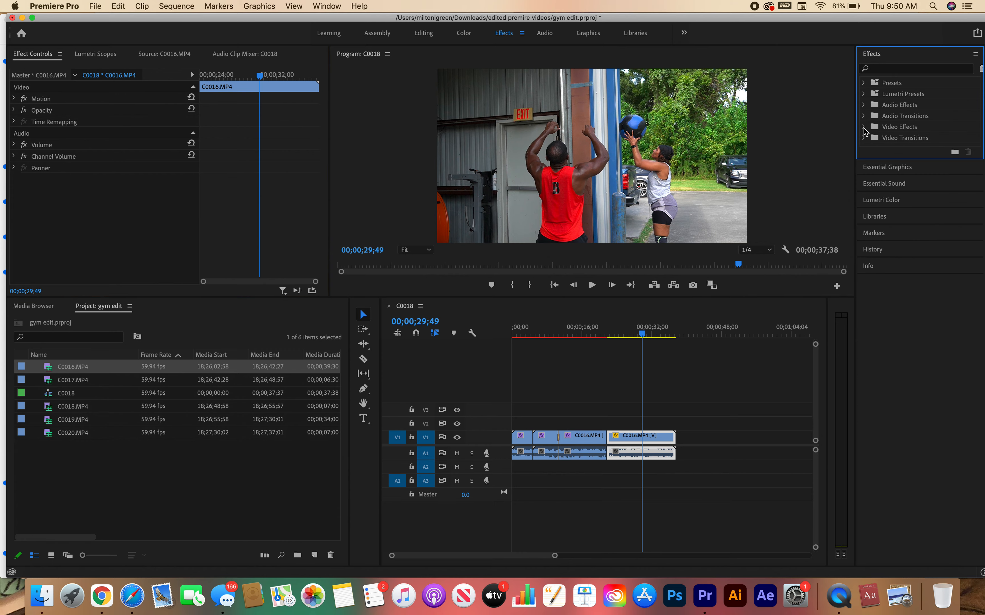
{"action": "left_click", "coordinate": [864, 128]}
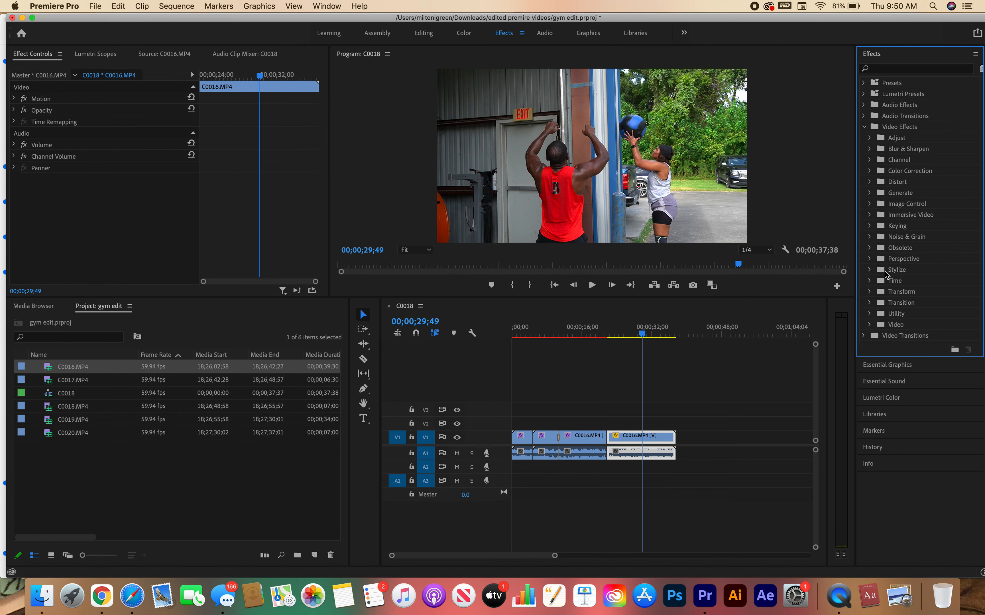
{"action": "left_click", "coordinate": [863, 128]}
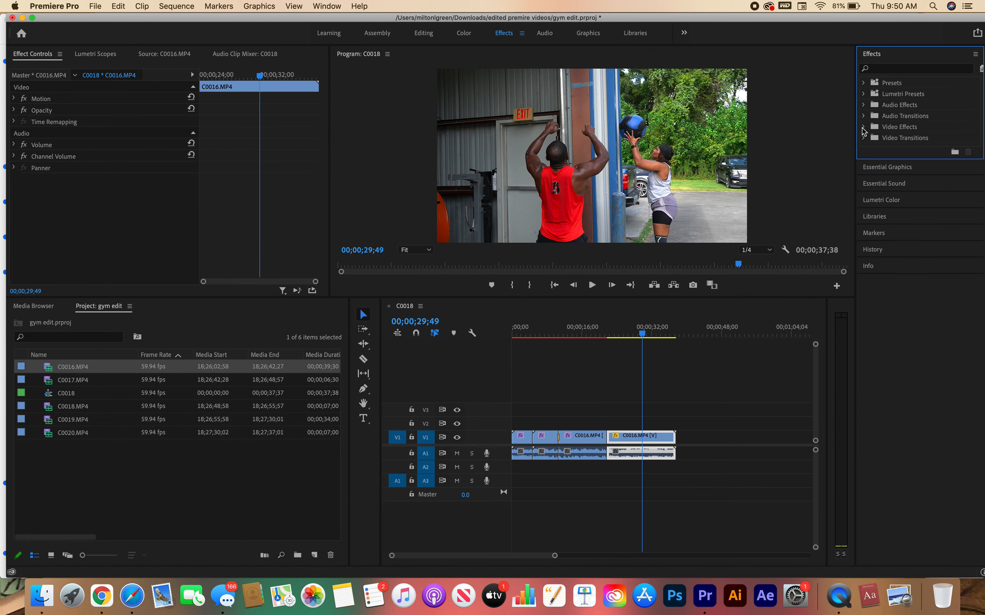
{"action": "left_click", "coordinate": [864, 138]}
{"action": "left_click", "coordinate": [865, 139]}
{"action": "left_click", "coordinate": [864, 128]}
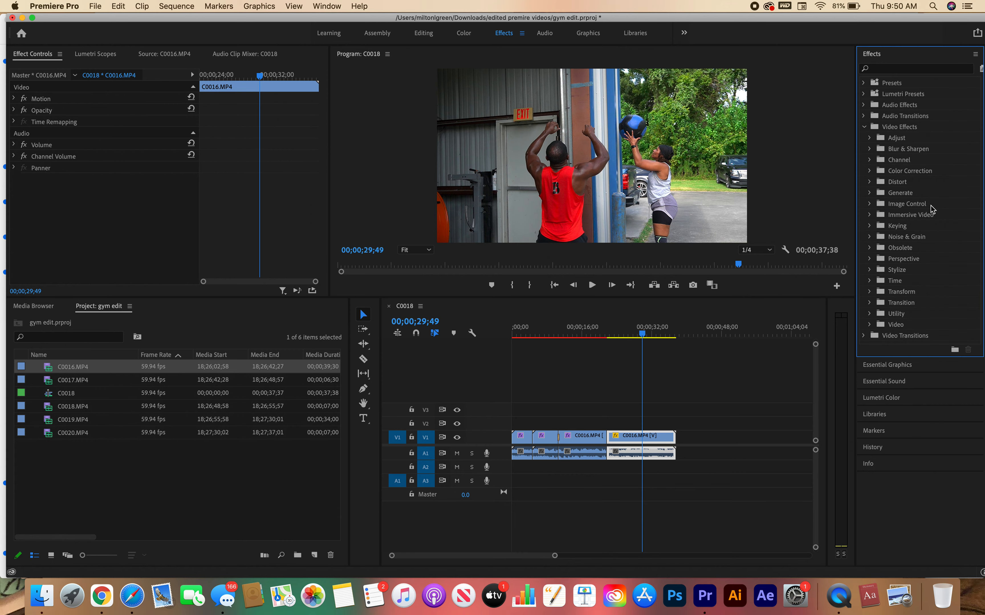
{"action": "left_click", "coordinate": [870, 149]}
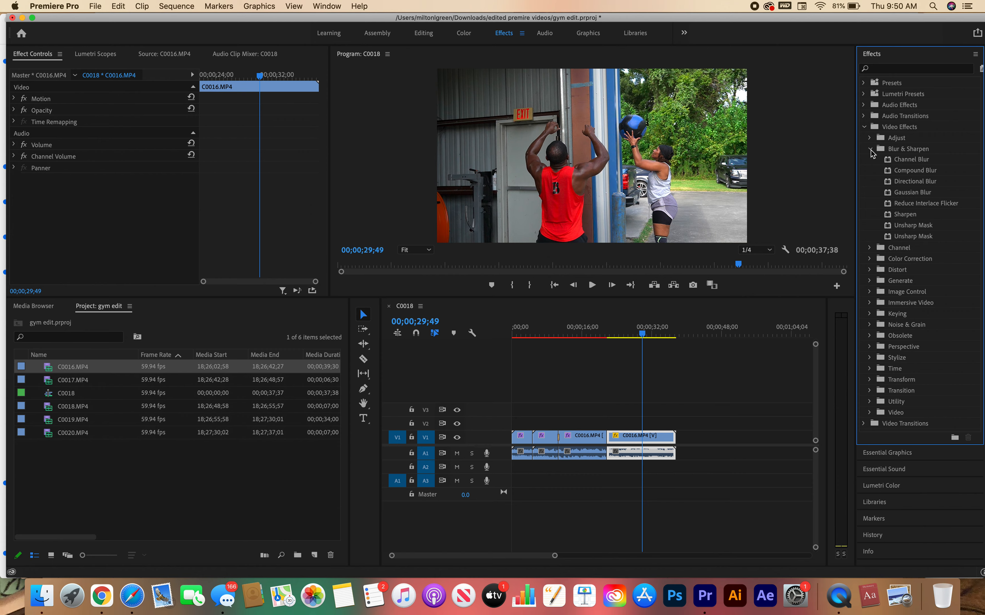
{"action": "left_click", "coordinate": [870, 150]}
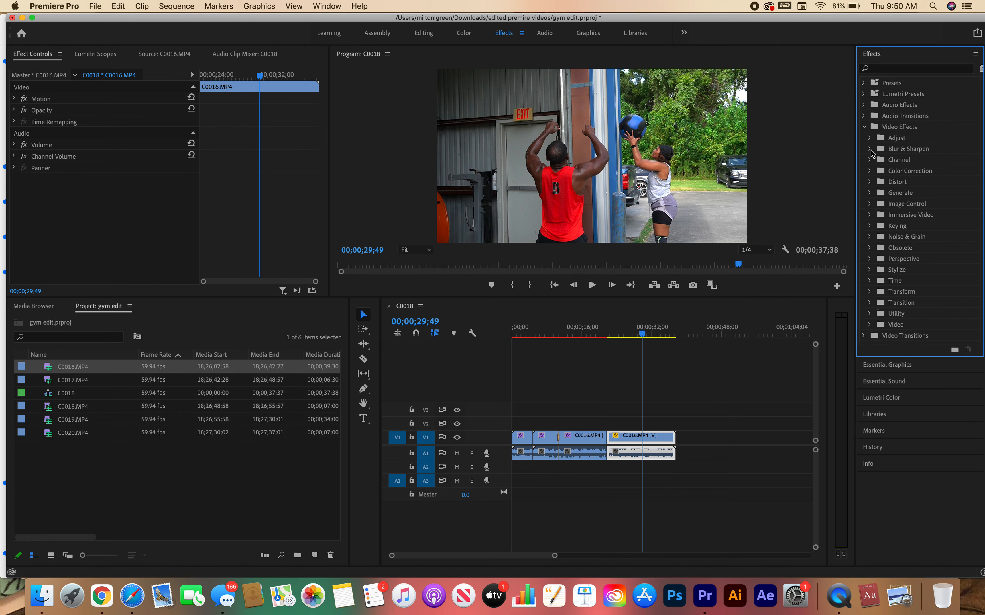
{"action": "left_click", "coordinate": [870, 149]}
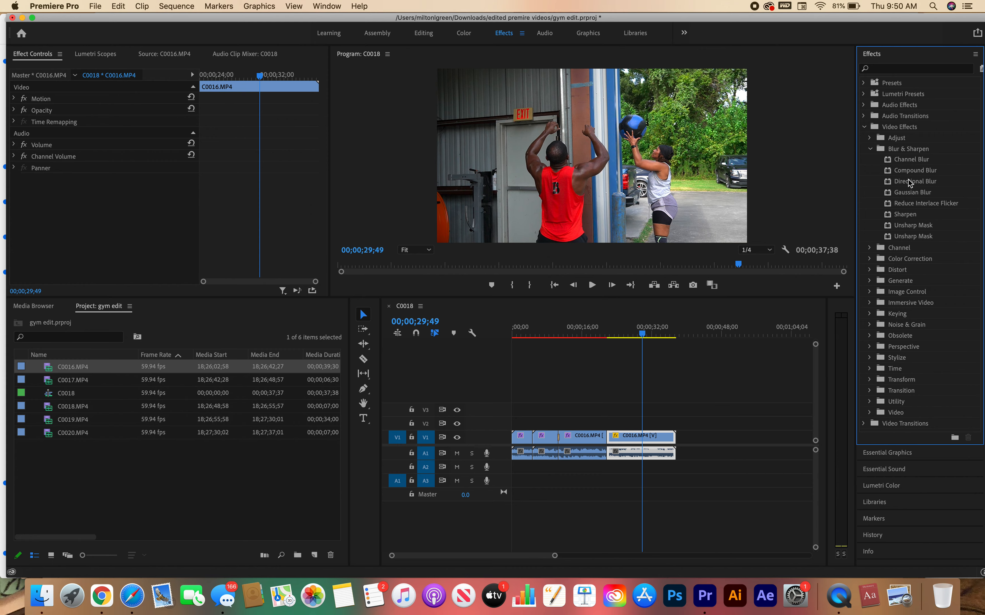
{"action": "left_click", "coordinate": [906, 196]}
{"action": "left_click_drag", "start_coordinate": [906, 196], "coordinate": [648, 438]}
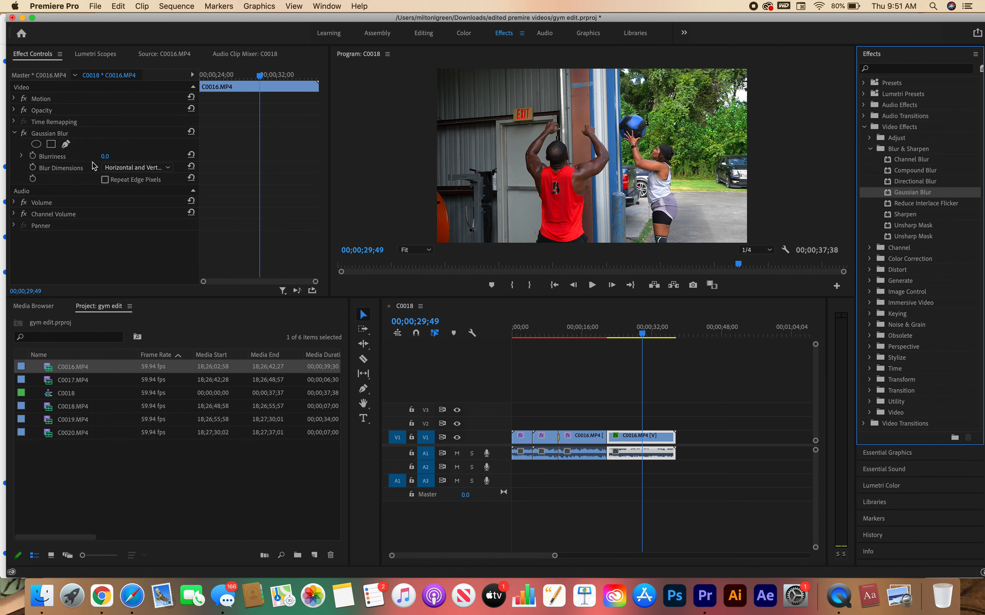
- Try the Gaussian Blur's Blurriness with Blur Dimensions set to Horizontal, return it to 0.0, and disable the effect
{"action": "left_click", "coordinate": [21, 156]}
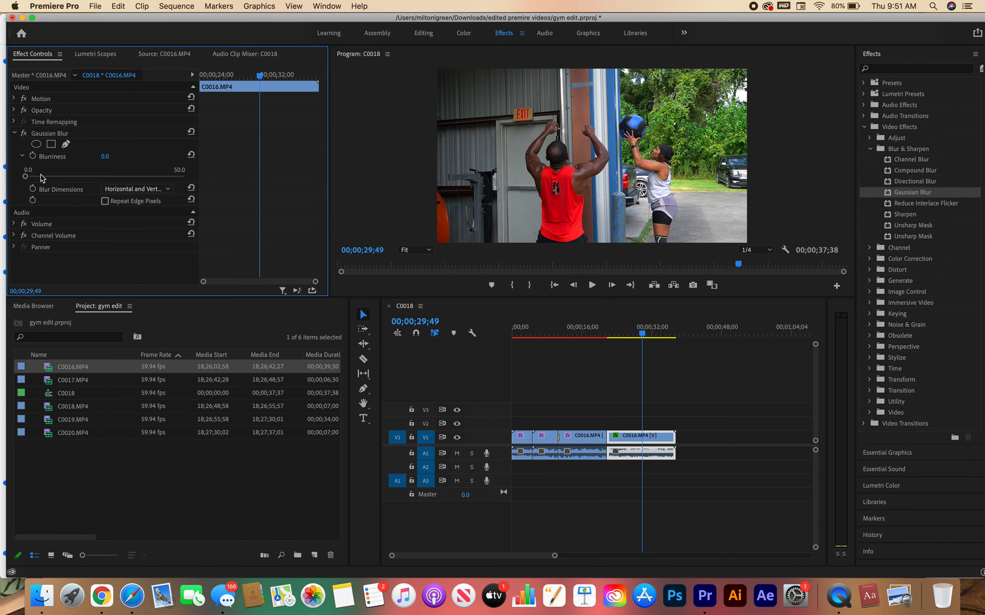
{"action": "left_click_drag", "start_coordinate": [26, 176], "coordinate": [12, 197]}
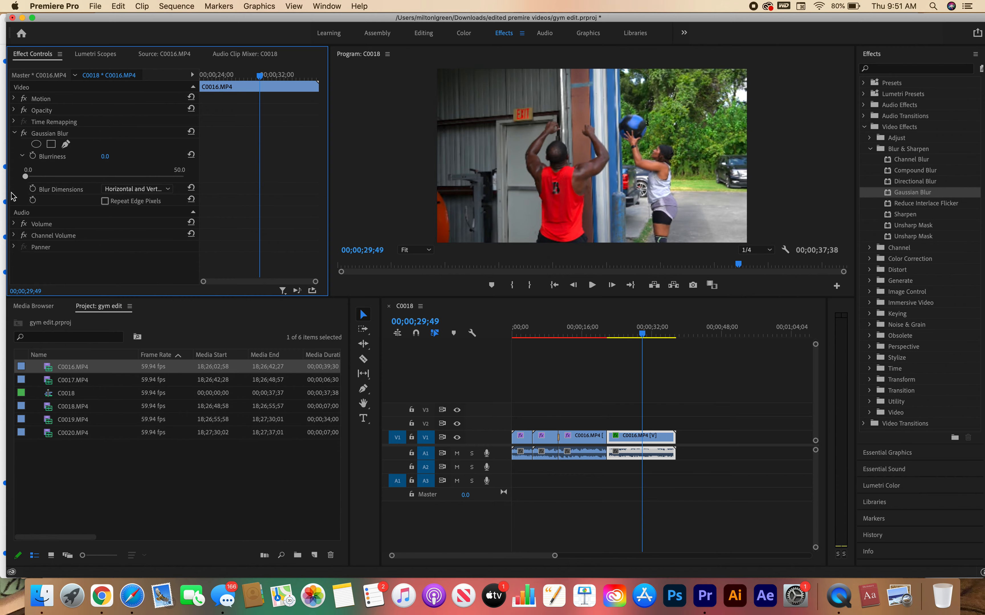
{"action": "left_click", "coordinate": [167, 190]}
{"action": "left_click", "coordinate": [156, 212]}
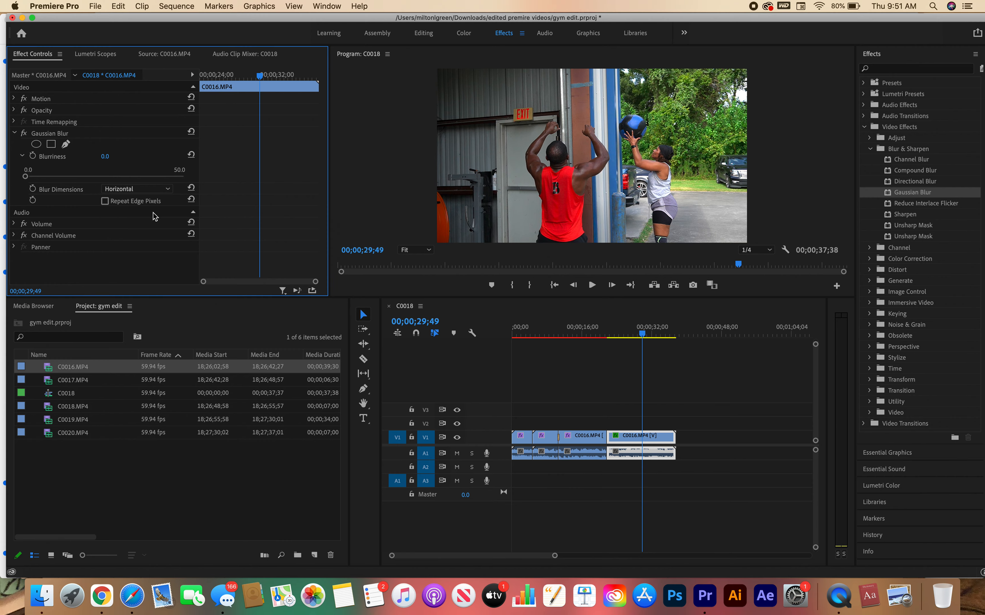
{"action": "left_click_drag", "start_coordinate": [54, 179], "coordinate": [15, 183]}
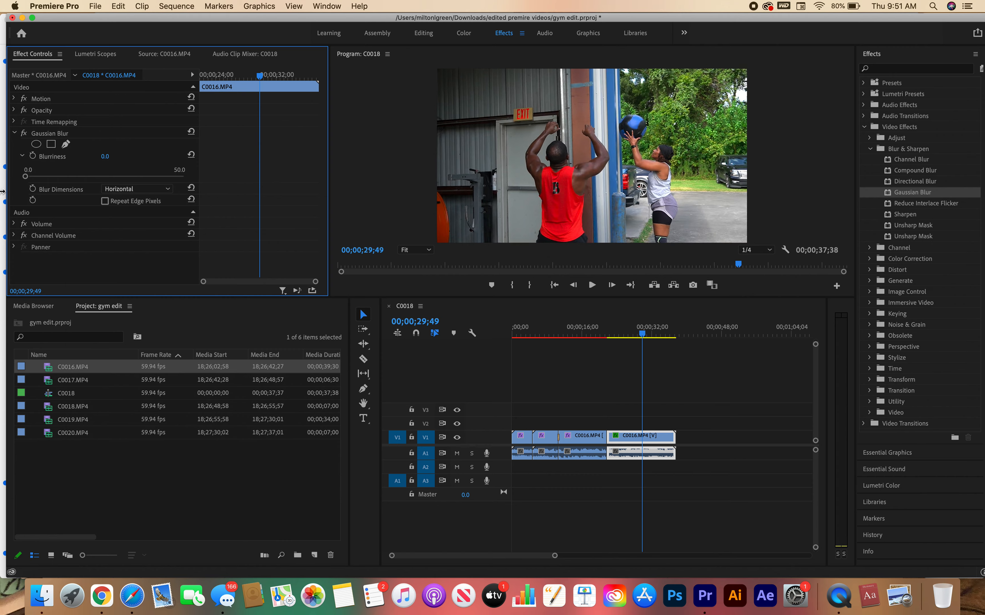
{"action": "left_click", "coordinate": [24, 157]}
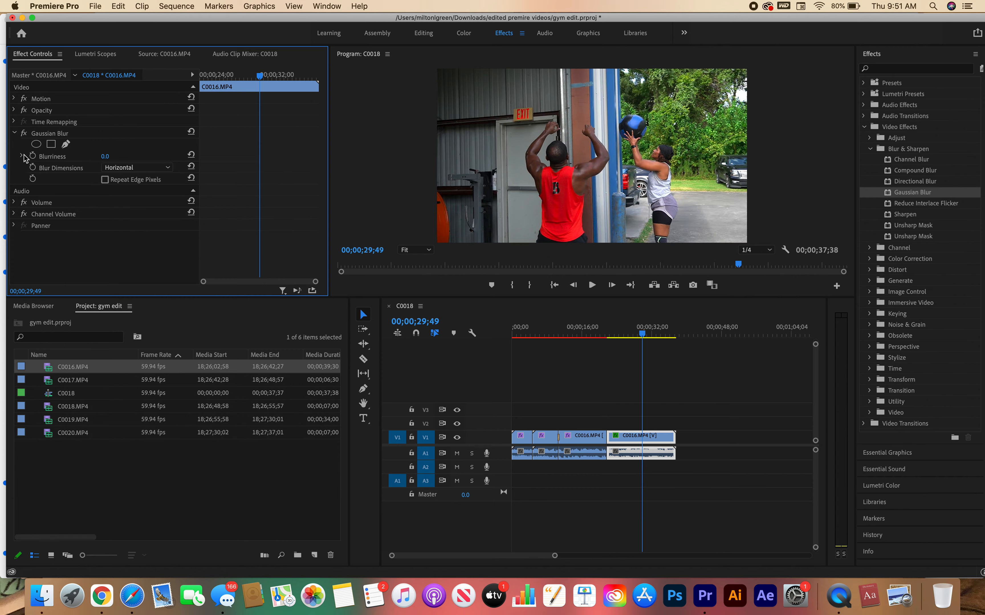
{"action": "left_click", "coordinate": [25, 134]}
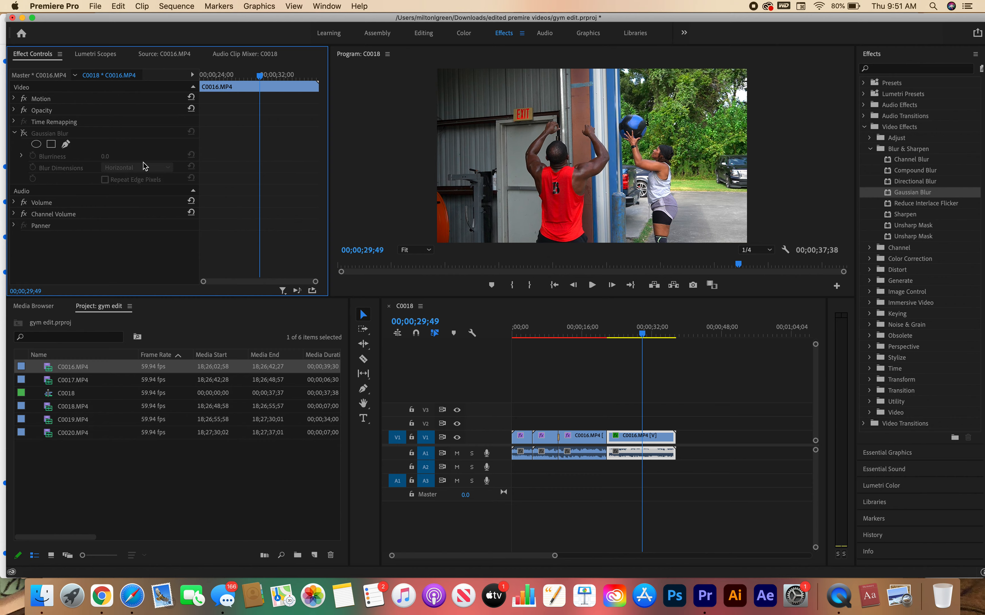
- Apply the Posterize effect from Stylize to the last C0016.MP4 clip and move the playhead to 00;00;27;33
{"action": "left_click", "coordinate": [870, 149]}
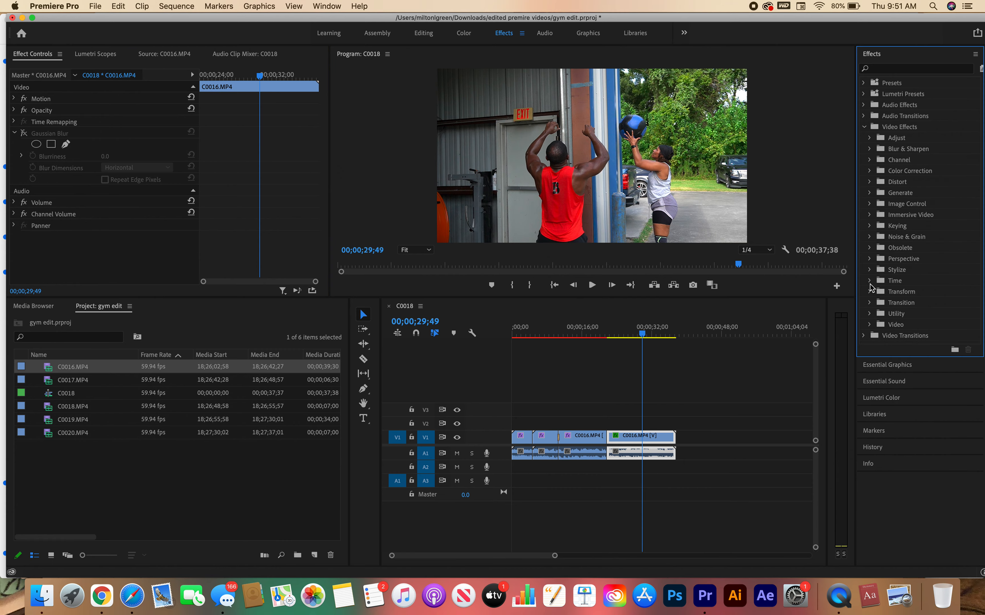
{"action": "left_click", "coordinate": [870, 270]}
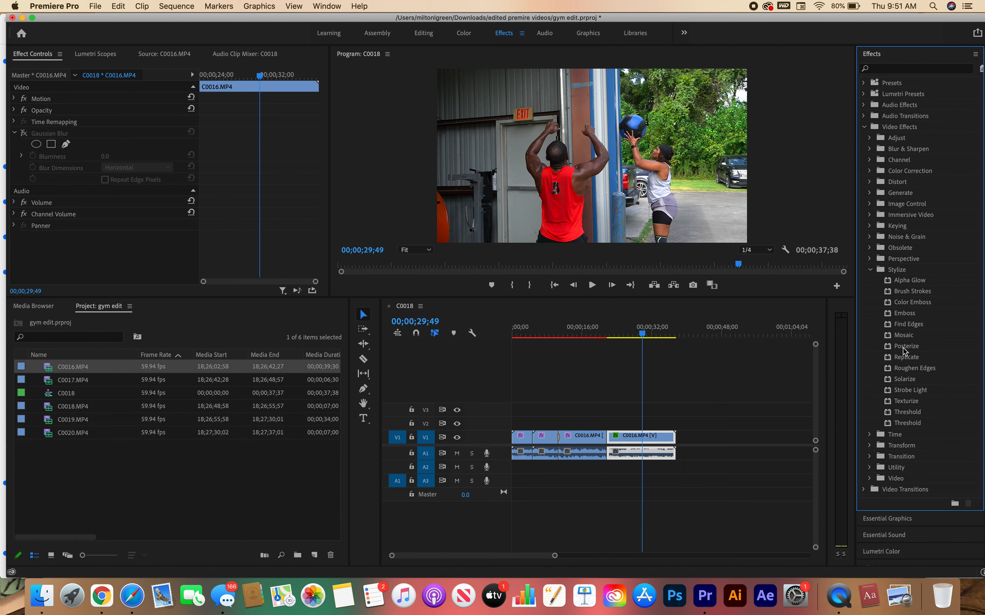
{"action": "left_click_drag", "start_coordinate": [903, 351], "coordinate": [637, 447]}
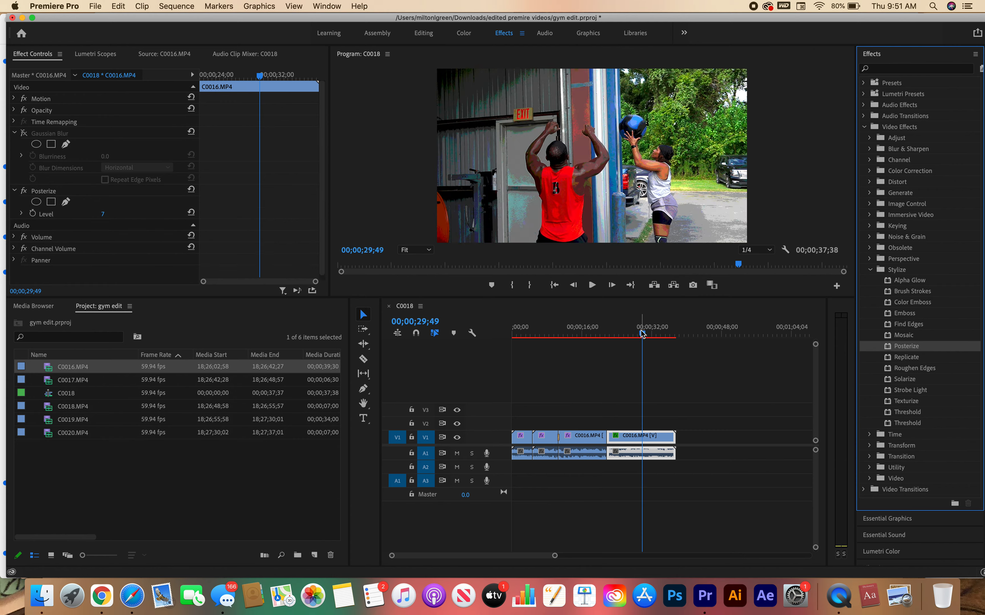
{"action": "left_click_drag", "start_coordinate": [647, 336], "coordinate": [632, 336]}
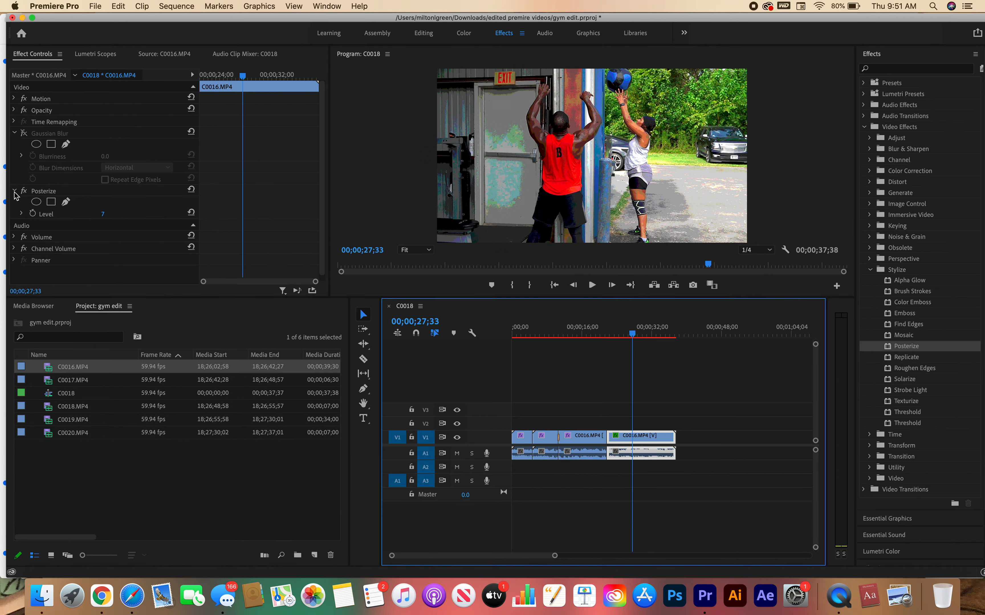
- Try a Posterize level of 30, set it to 6, and add an ellipse mask to the effect
{"action": "left_click", "coordinate": [22, 213]}
{"action": "left_click_drag", "start_coordinate": [52, 234], "coordinate": [175, 237]}
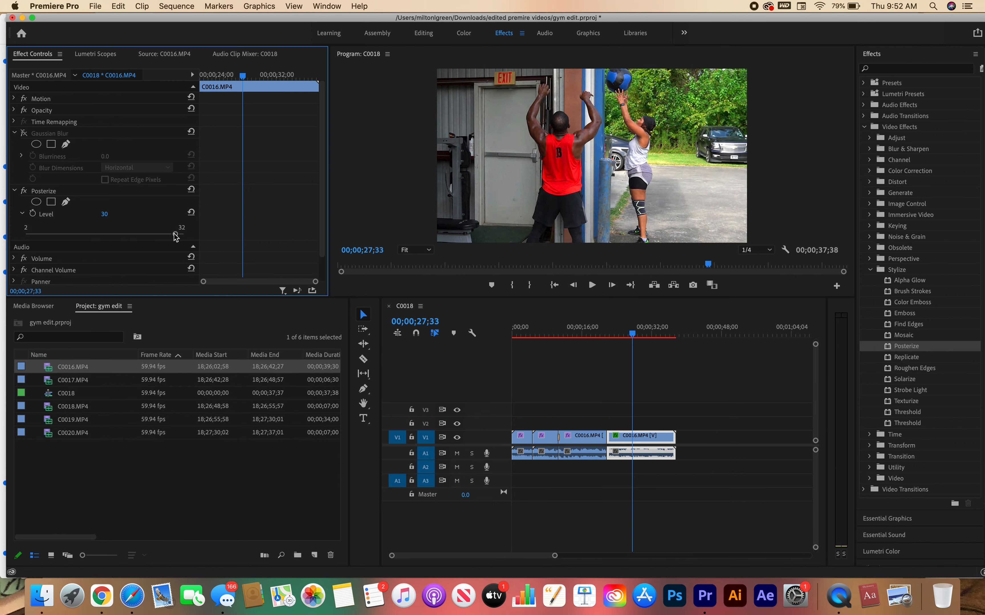
{"action": "left_click_drag", "start_coordinate": [176, 237], "coordinate": [46, 238]}
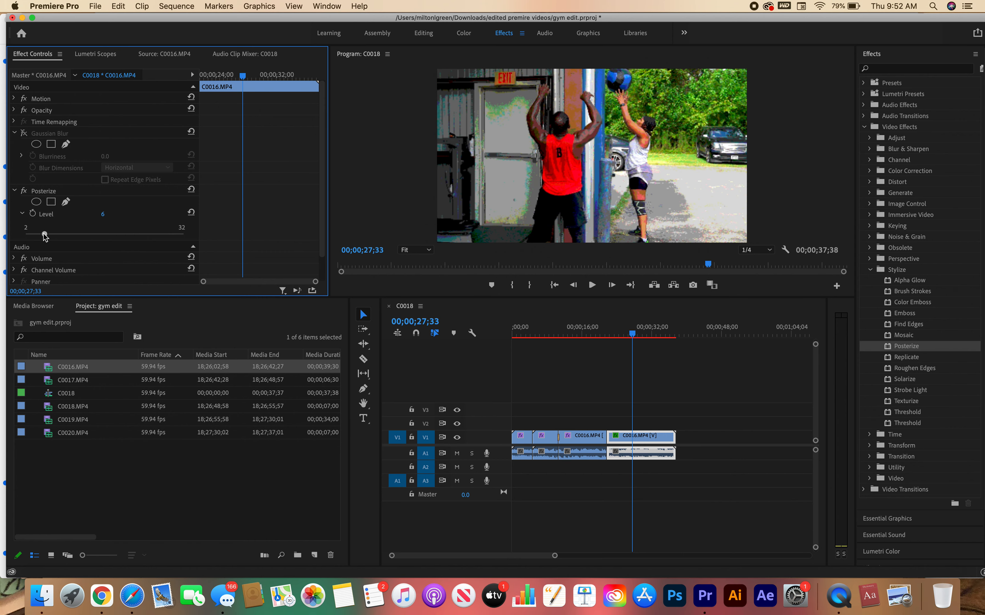
{"action": "left_click", "coordinate": [36, 202]}
- Apply the Convolution Reverb audio effect to the audio of the last C0016.MP4 clip
{"action": "left_click", "coordinate": [864, 127]}
{"action": "left_click", "coordinate": [864, 105]}
{"action": "left_click", "coordinate": [870, 171]}
{"action": "left_click_drag", "start_coordinate": [920, 181], "coordinate": [641, 454]}
{"action": "scroll", "coordinate": [101, 228], "scroll_direction": "down", "scroll_amount": 10}
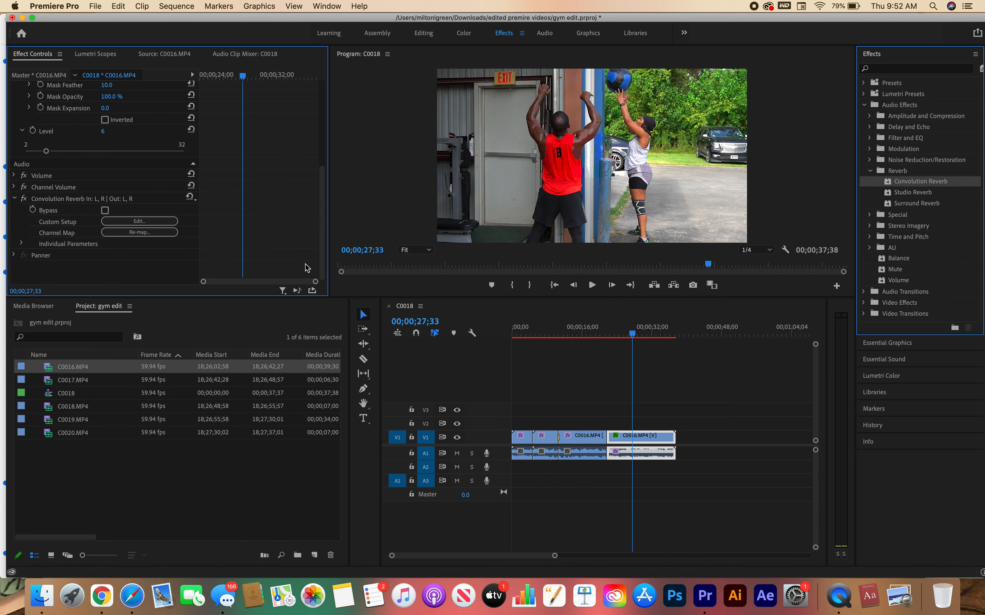
- Move the playhead to 00;00;33;20 and apply the Black & White effect from Image Control to the last C0016.MP4 clip
{"action": "left_click_drag", "start_coordinate": [640, 338], "coordinate": [661, 355]}
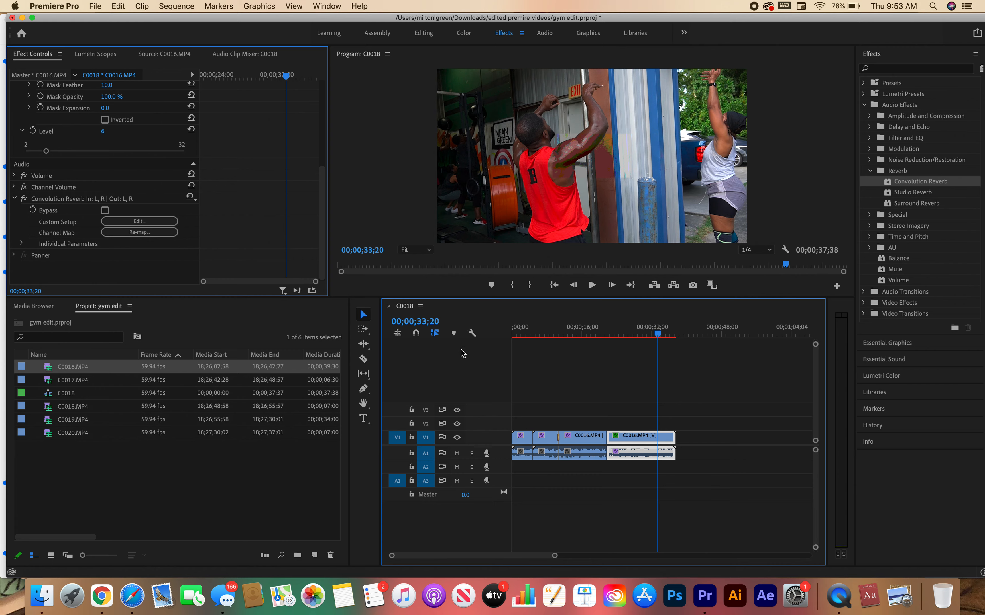
{"action": "left_click", "coordinate": [864, 105]}
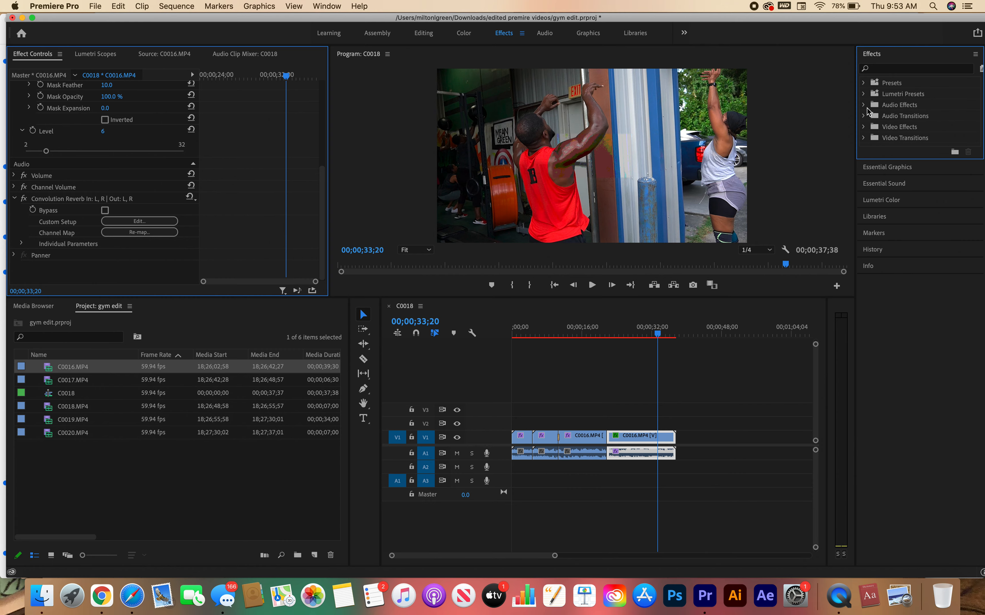
{"action": "left_click", "coordinate": [864, 127]}
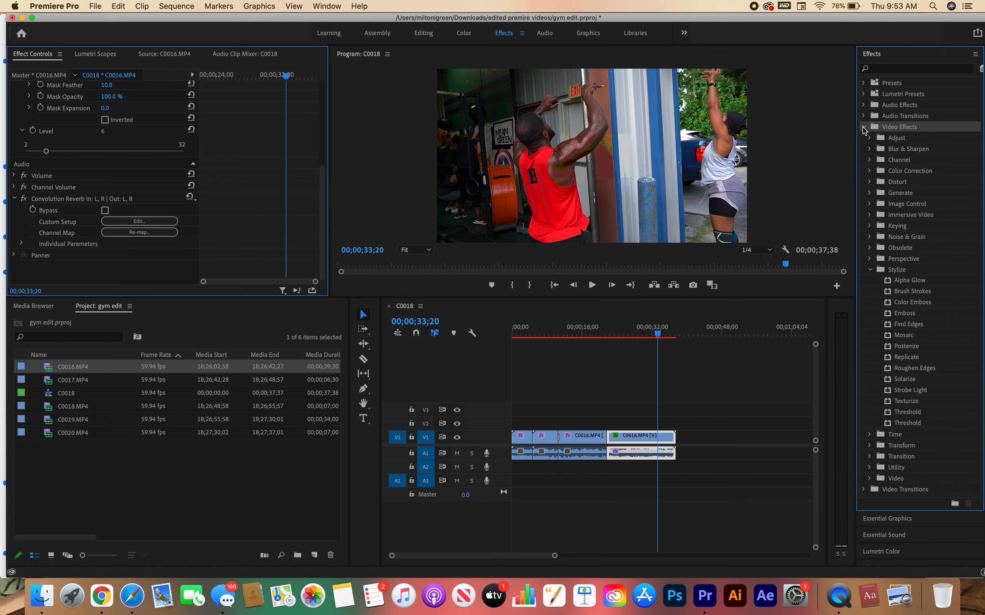
{"action": "left_click", "coordinate": [870, 270]}
{"action": "left_click", "coordinate": [869, 204]}
{"action": "left_click_drag", "start_coordinate": [912, 214], "coordinate": [641, 438]}
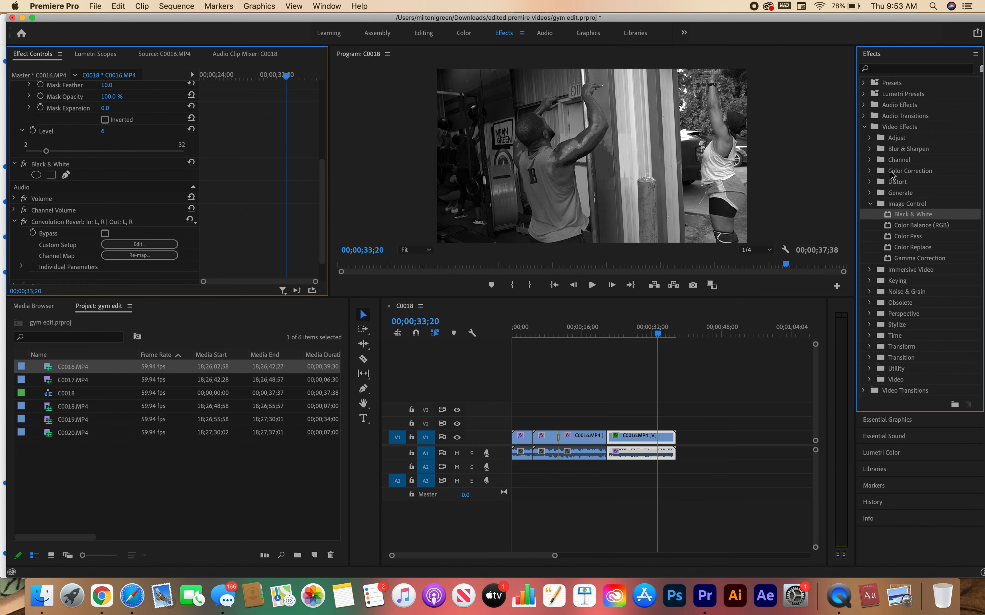